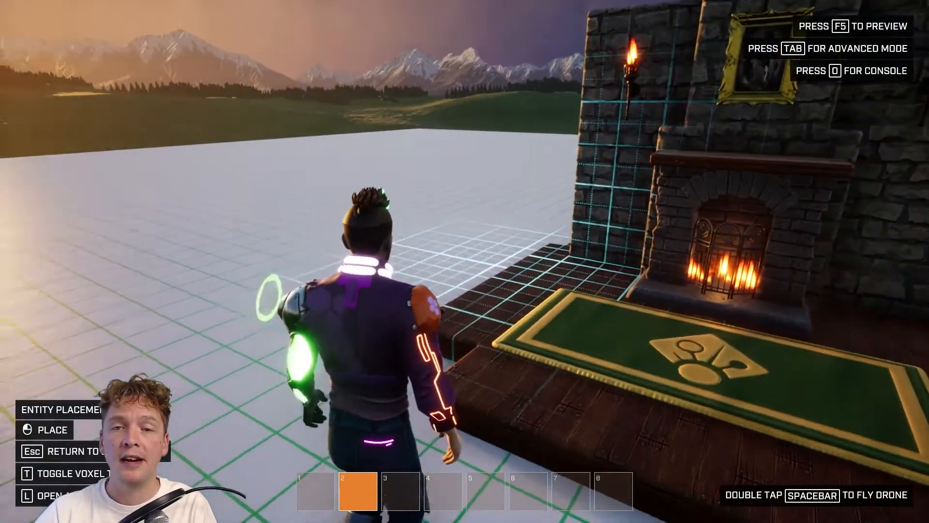
Assign the Fire - Fireplace effect to hotbar slot 1 and the Fire - Torch effect to slot 2.
key("a")
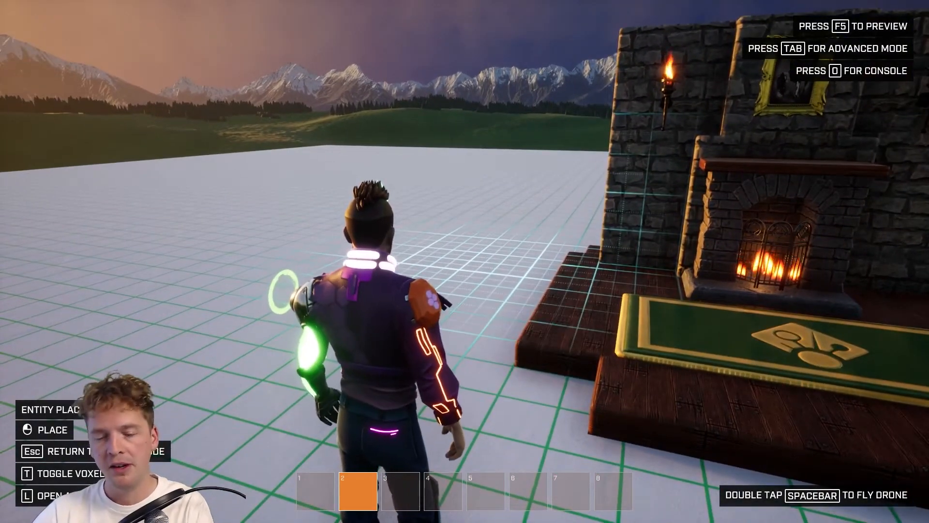
key("l")
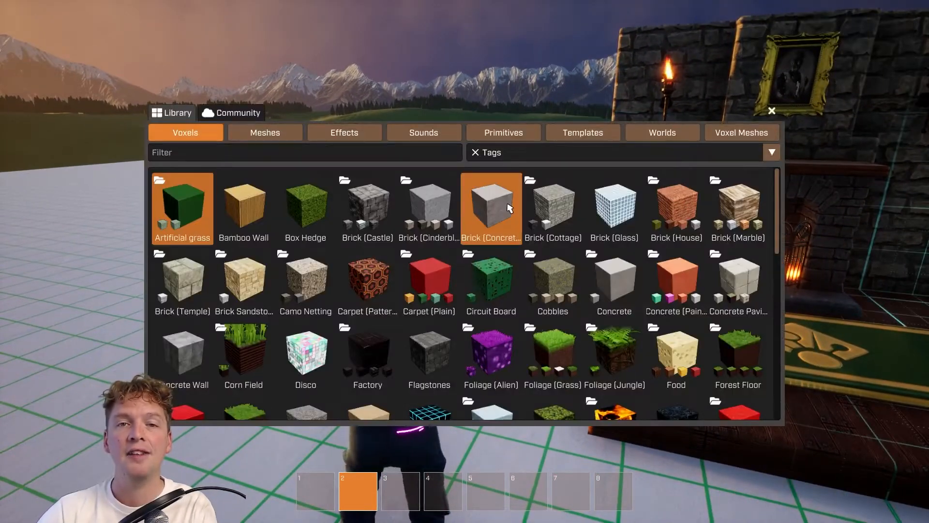
left_click(352, 138)
scroll(431, 290, "down", 3)
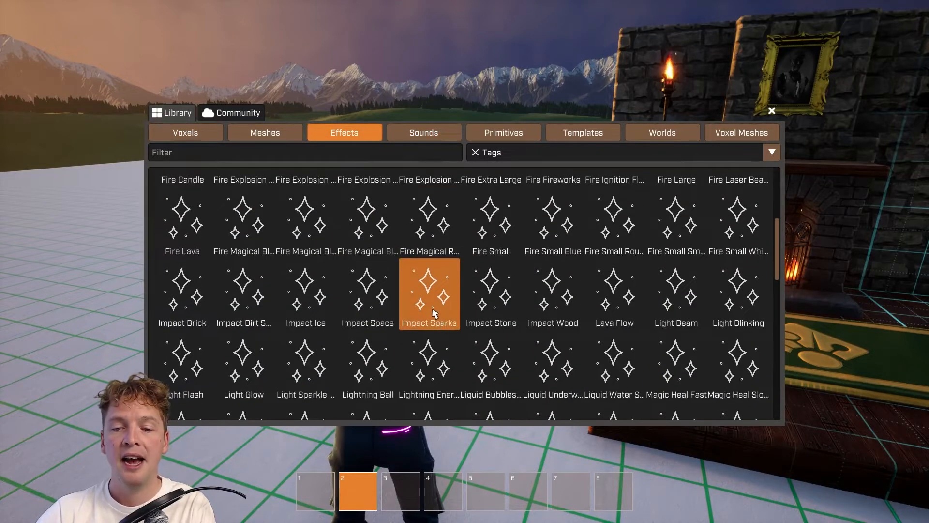
scroll(245, 240, "up", 2)
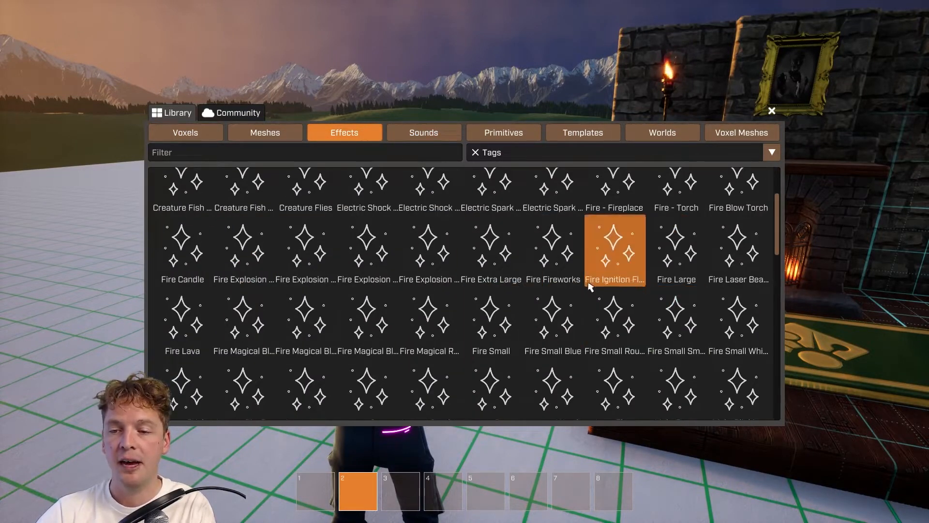
scroll(532, 278, "down", 1)
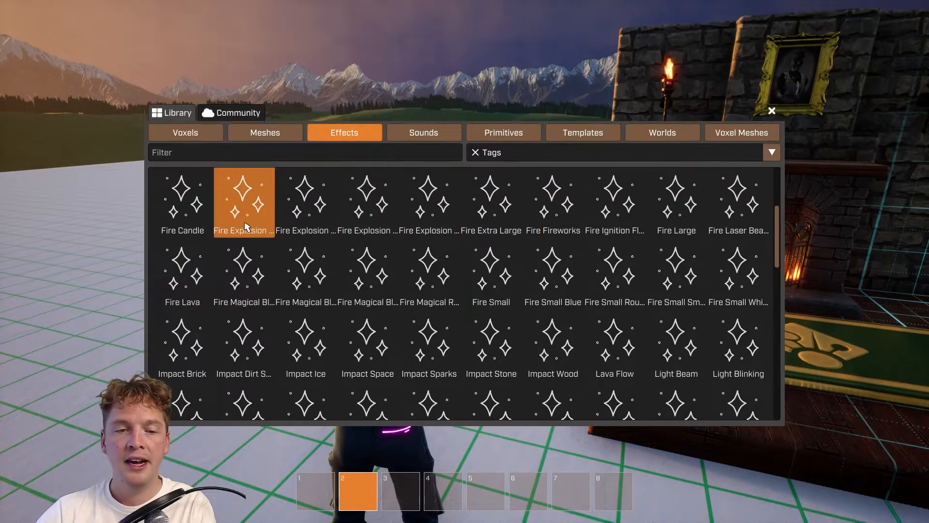
scroll(251, 227, "up", 1)
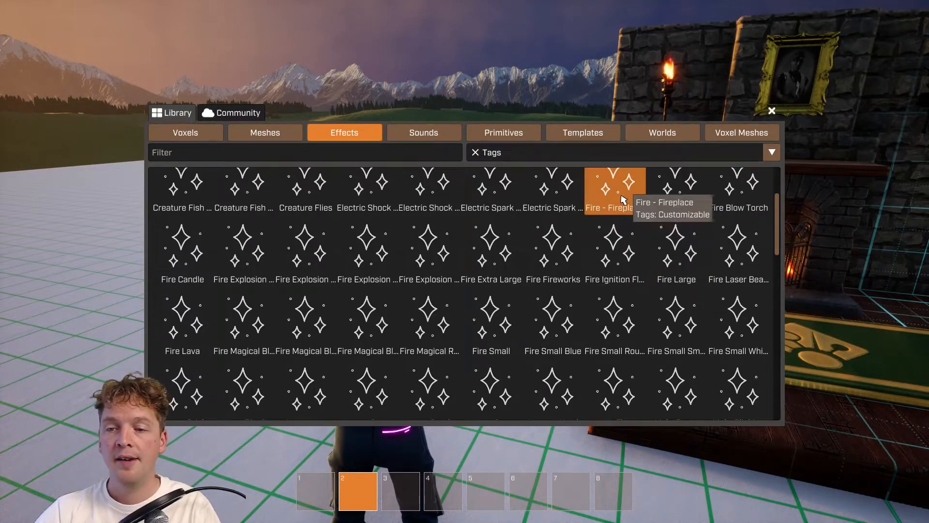
left_click(637, 197)
left_click_drag(675, 191, 338, 490)
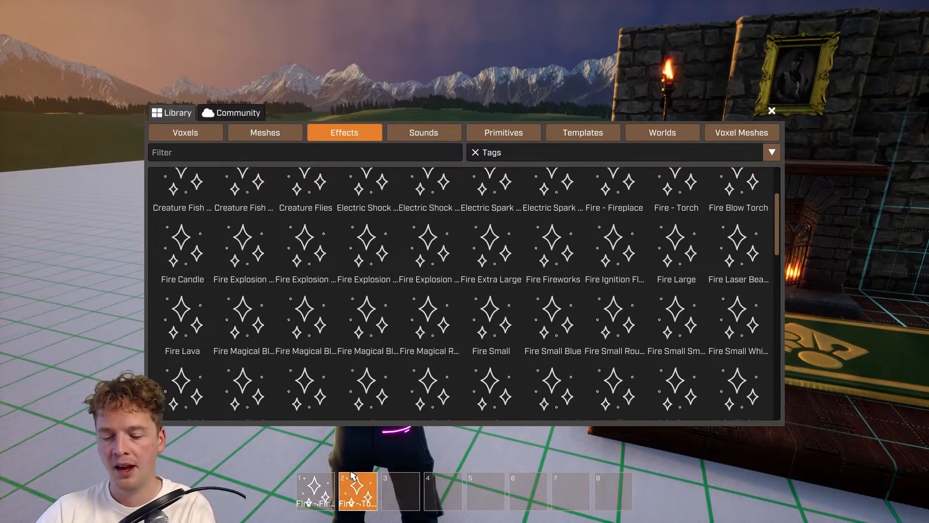
key("l")
Place the Fire - Fireplace effect from slot 1 on the open ground and undo the placement.
key("1")
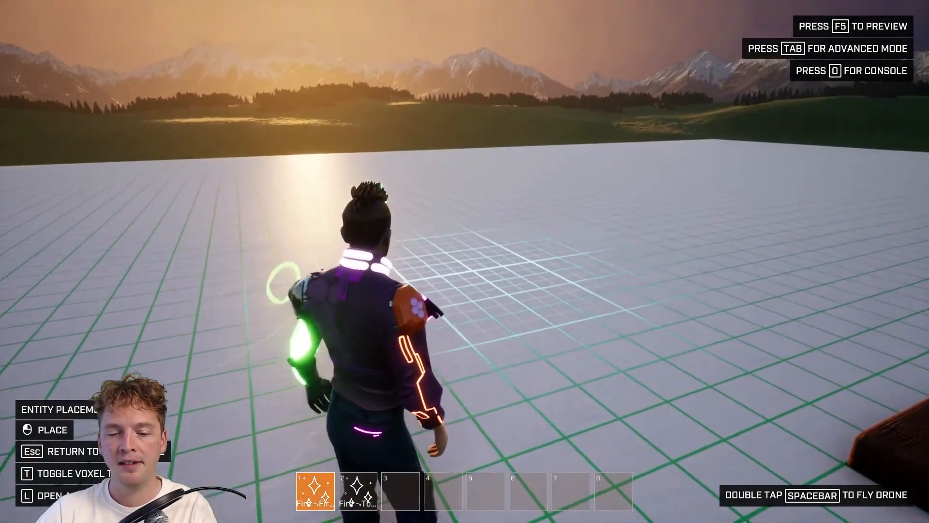
left_click(464, 261)
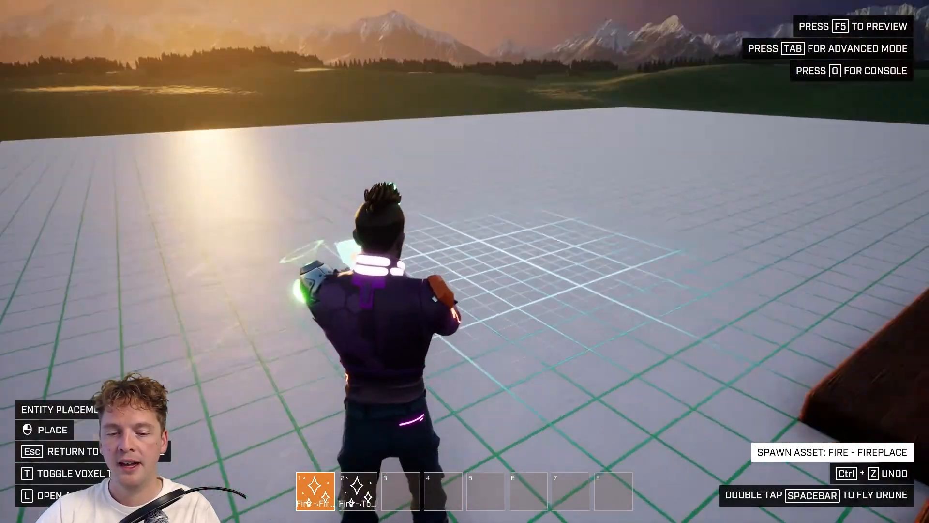
key("ctrl+z")
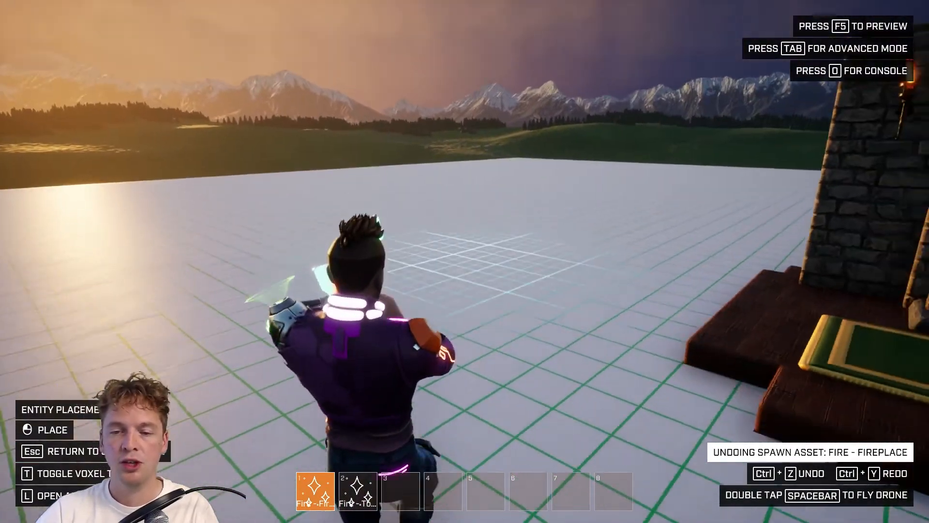
Switch to advanced mode and place a Fire - Fireplace effect on the open ground.
key("Tab")
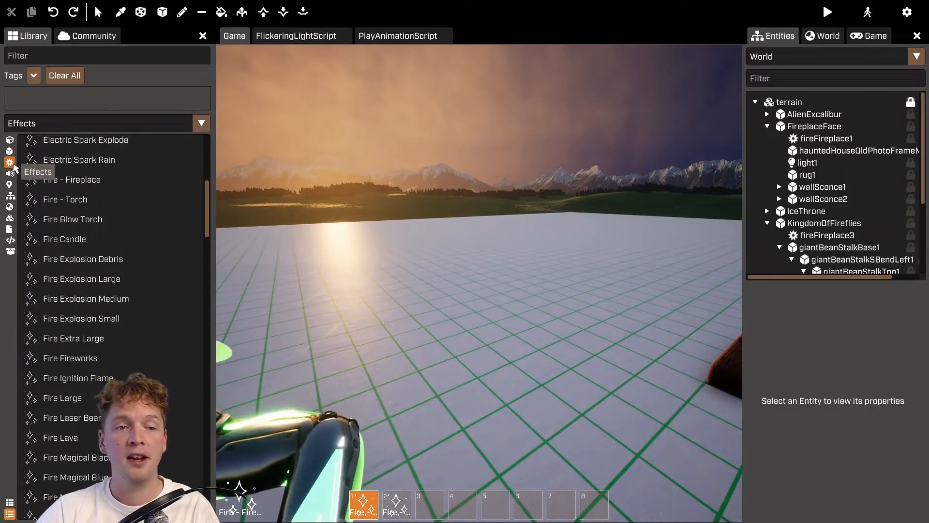
right_click_drag(498, 293, 498, 293)
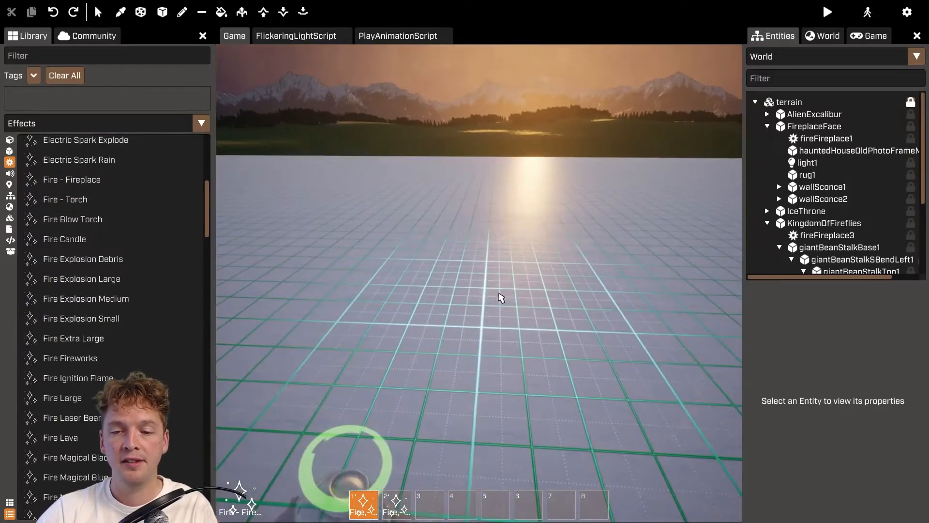
left_click(501, 297)
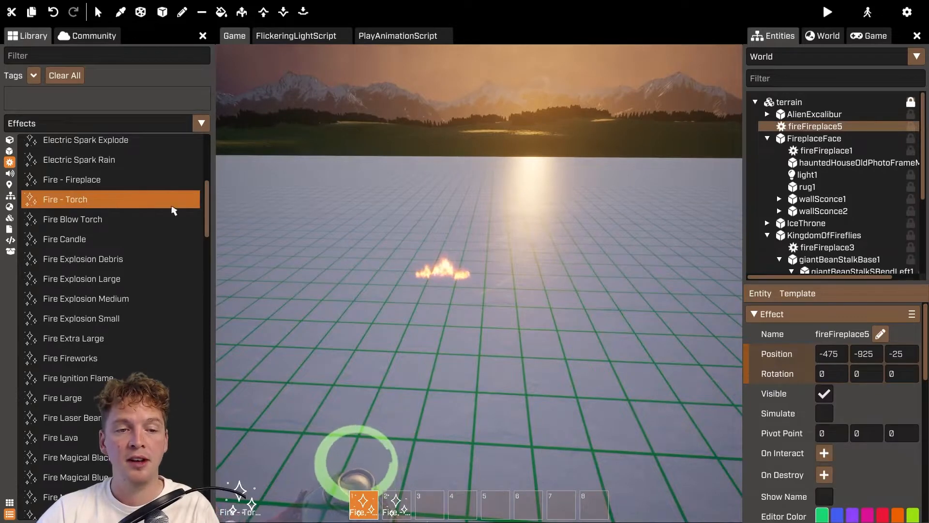
Place a Fire - Torch effect on the ground beside the fireplace fire and delete it again.
key("d")
left_click(452, 286)
key("w")
right_click_drag(554, 304, 554, 304)
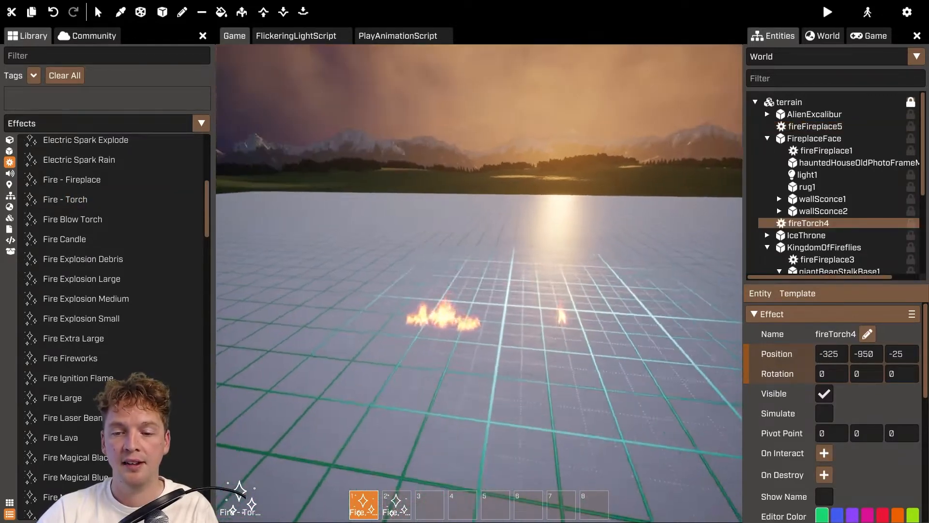
right_click_drag(508, 326, 508, 326)
key("s")
key("Escape")
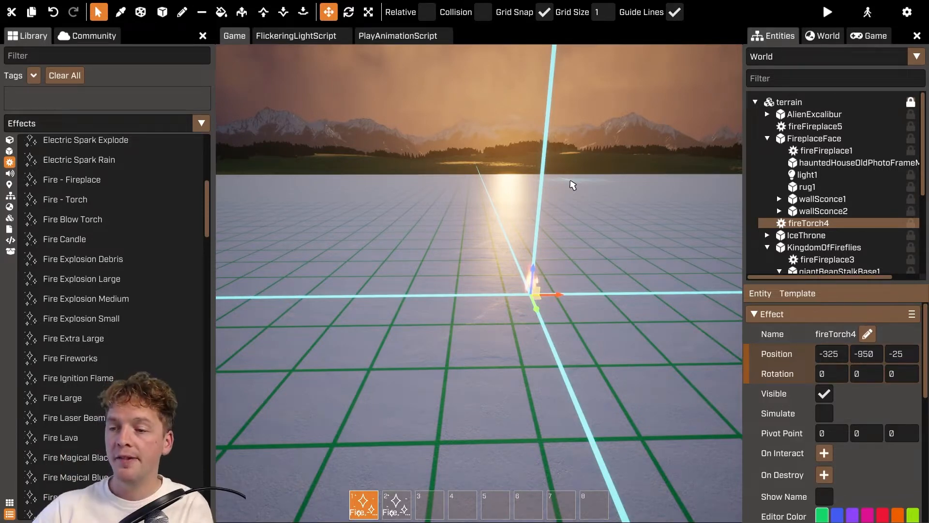
key("Delete")
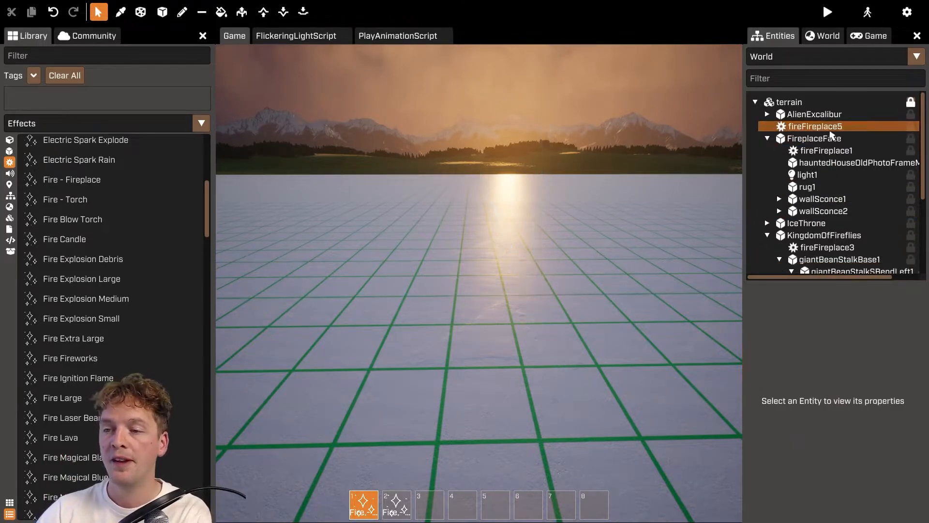
Select the fireplace fire placed on the open ground and show its asset properties.
double_click(830, 130)
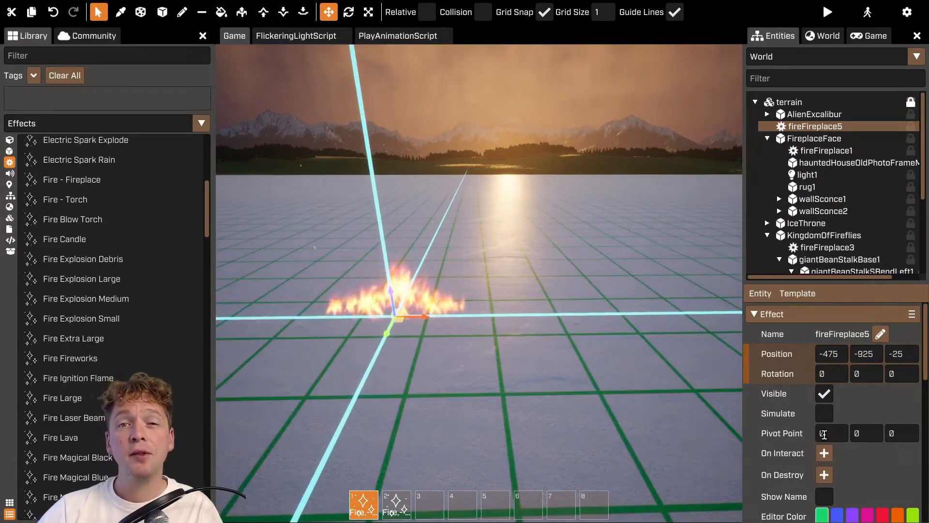
scroll(871, 425, "down", 5)
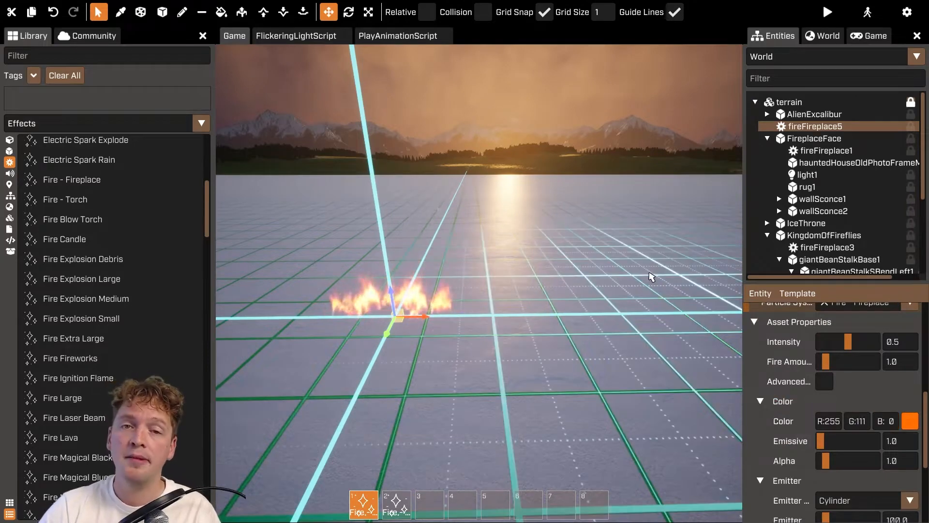
scroll(799, 409, "up", 2)
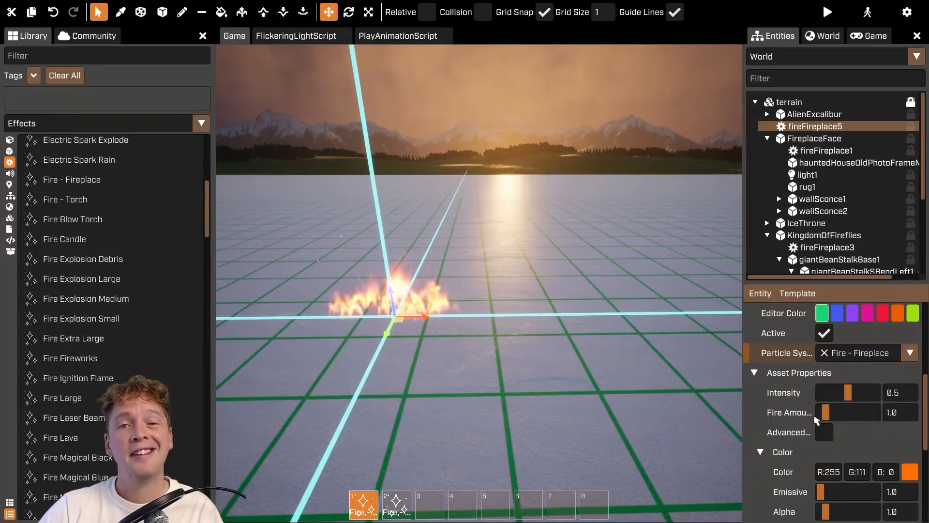
Try an intensity of 1.0 and a fire amount of 10.0 on the fireplace fire, and revert both properties.
left_click_drag(826, 414, 912, 390)
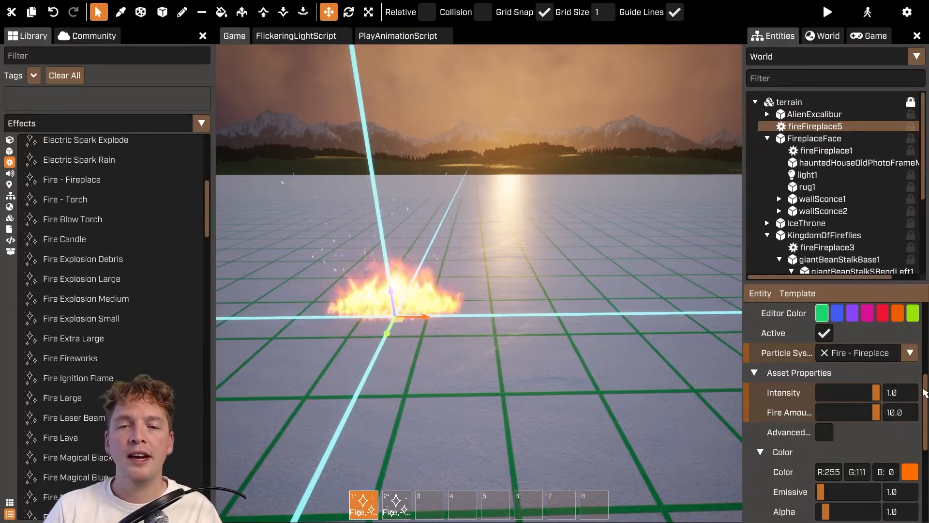
right_click(850, 393)
right_click(861, 415)
left_click(877, 421)
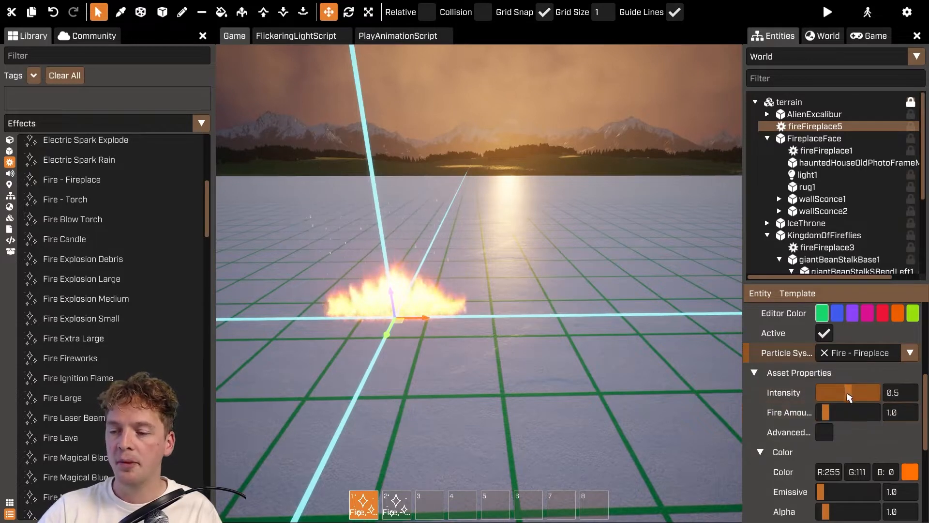
Try an intensity of 0.1 and a fire amount of 0.4 on the fireplace fire, and revert both properties.
left_click(828, 413)
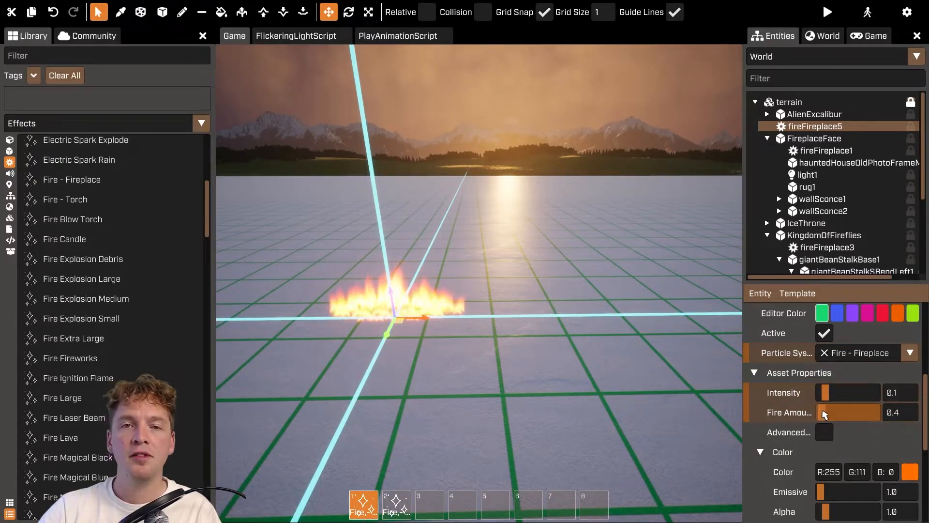
right_click(845, 392)
left_click(864, 395)
right_click(854, 414)
left_click(864, 421)
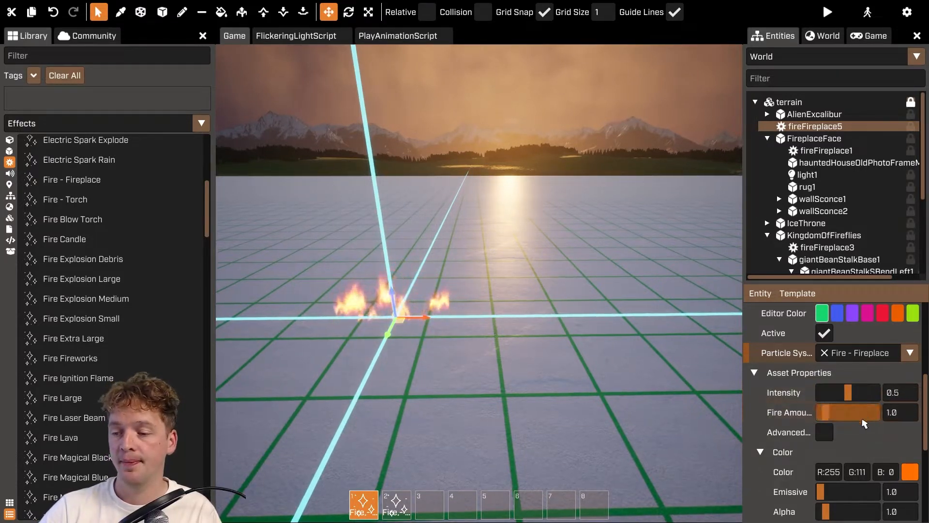
Try a much higher emissive value for the fireplace fire's color and revert the property.
scroll(865, 424, "down", 3)
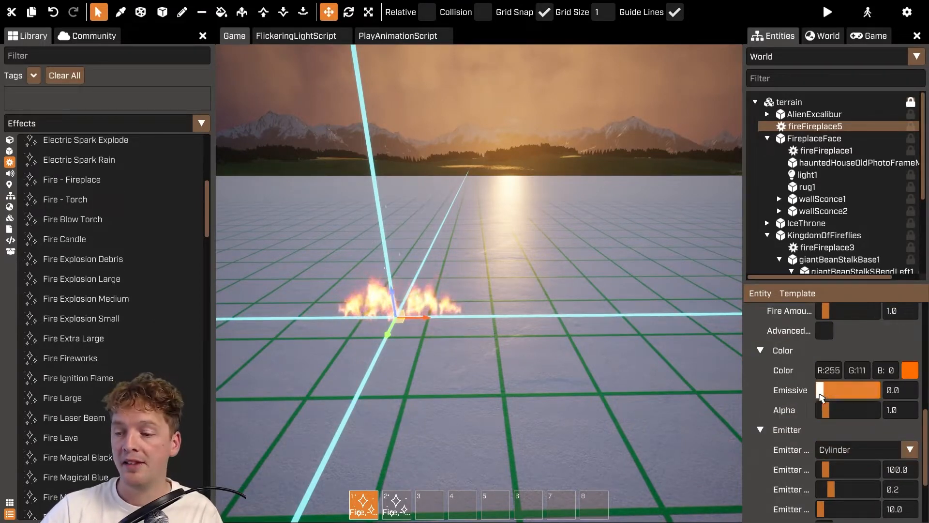
left_click_drag(820, 390, 867, 395)
right_click(856, 391)
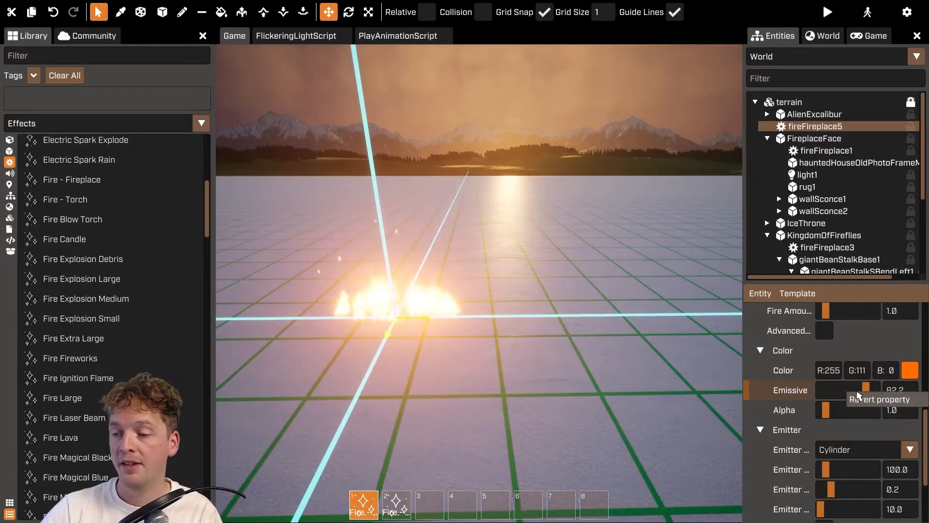
left_click(866, 400)
Try raising the fireplace fire's sparks amount to its maximum and revert the property.
scroll(866, 406, "down", 2)
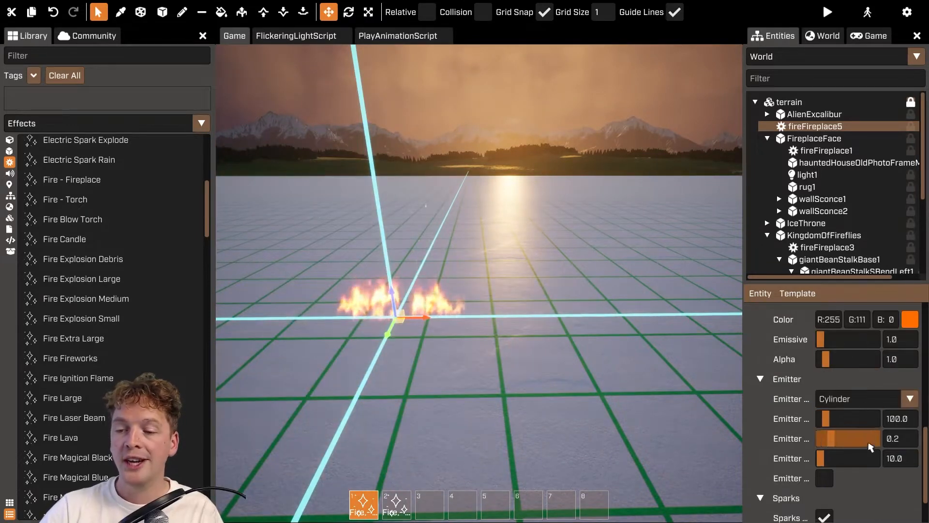
scroll(851, 430, "down", 2)
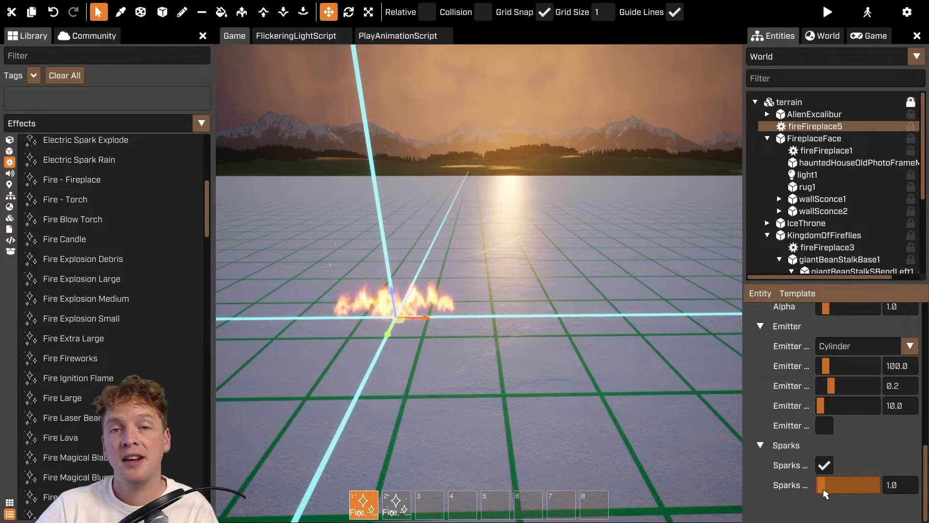
left_click_drag(826, 493, 924, 478)
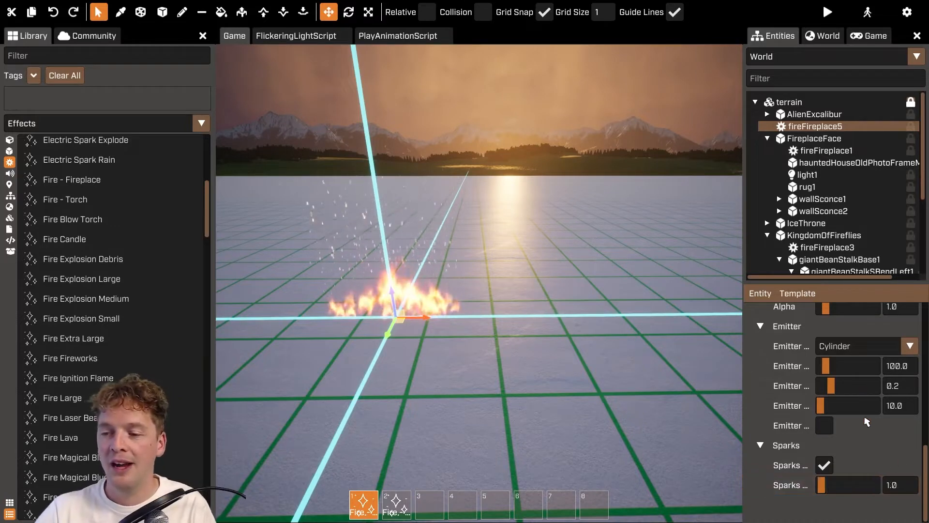
Enable the fireplace fire's advanced asset properties and review its color, emitter, flame and sparks settings.
scroll(865, 417, "up", 3)
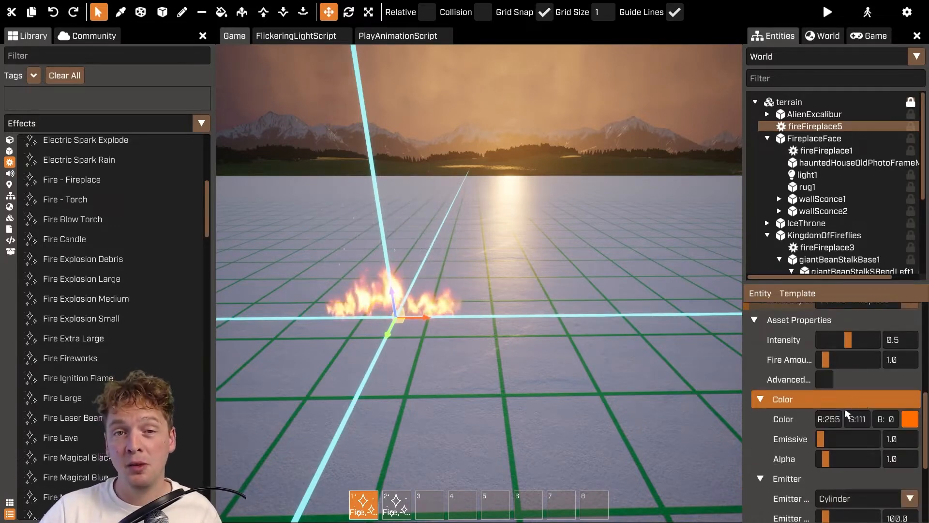
scroll(846, 414, "up", 3)
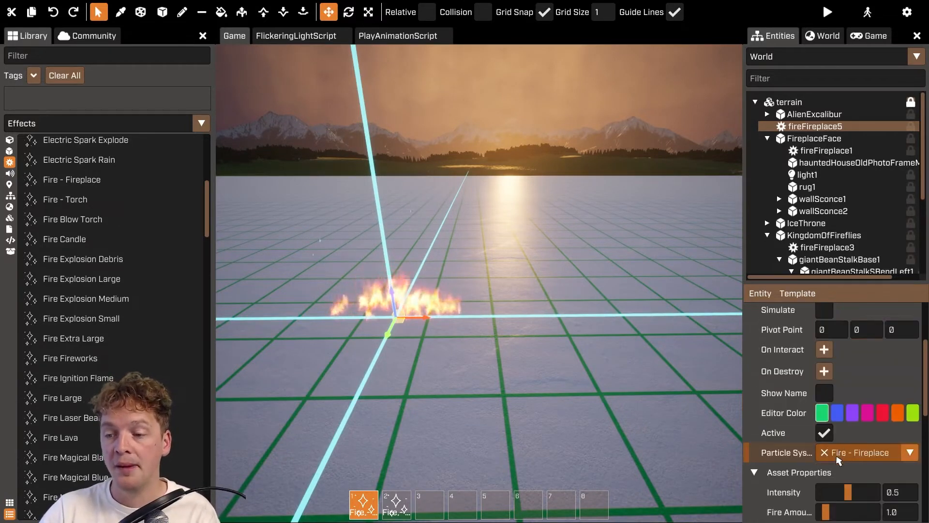
scroll(839, 461, "down", 3)
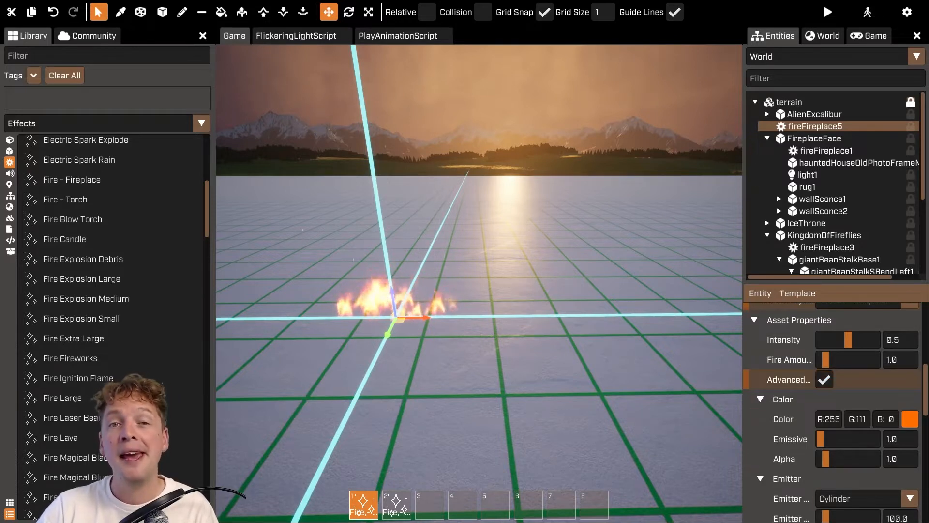
scroll(834, 398, "down", 1)
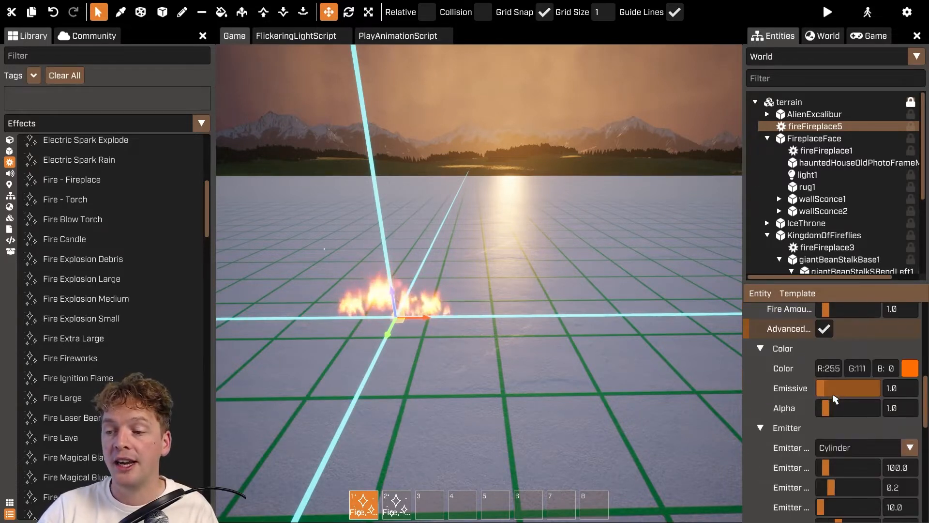
scroll(843, 386, "down", 1)
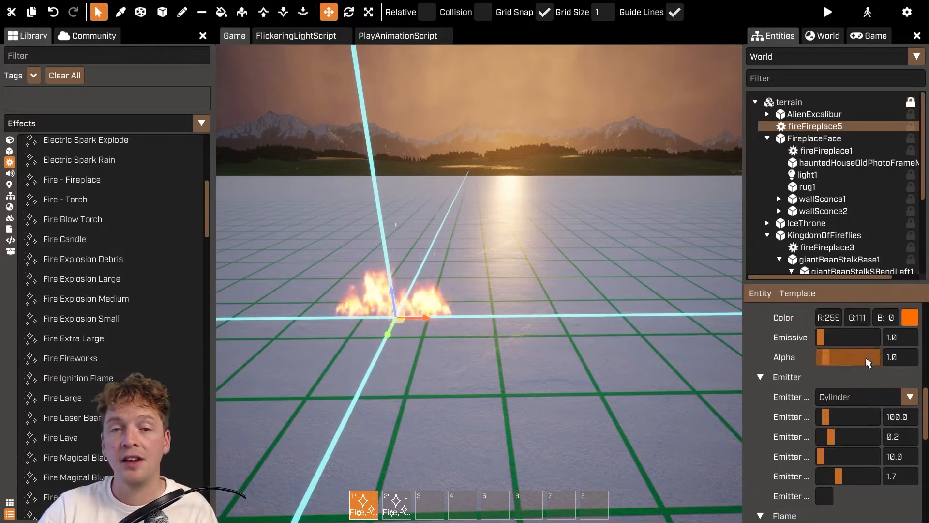
scroll(880, 409, "down", 1)
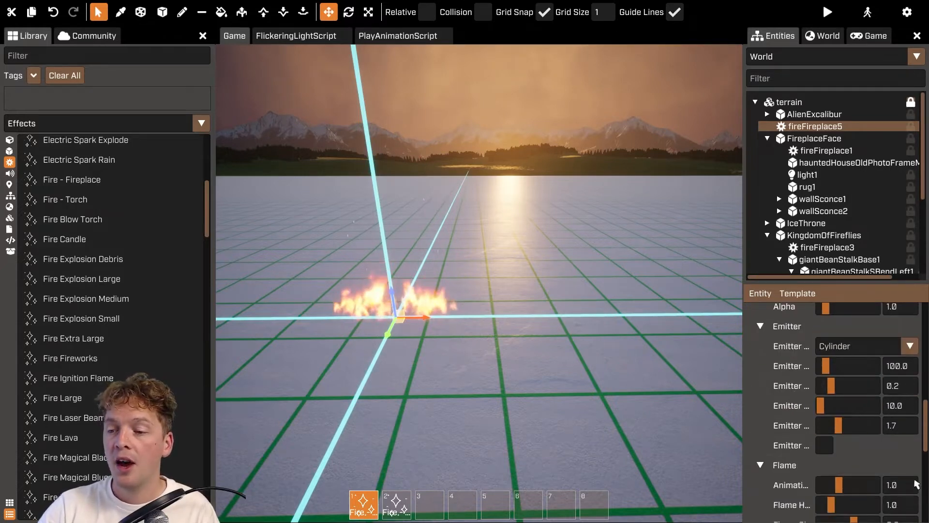
scroll(824, 489, "down", 6)
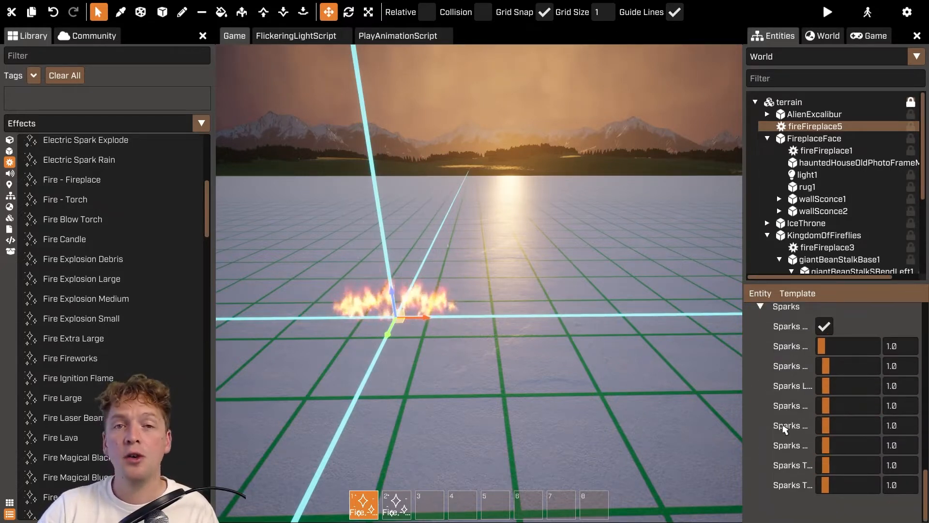
Turn the fireplace fire into a wide ring by enabling Emitter Outline, widening the emitter to about 433.6 and raising the next emitter value to 1.0.
scroll(830, 409, "up", 4)
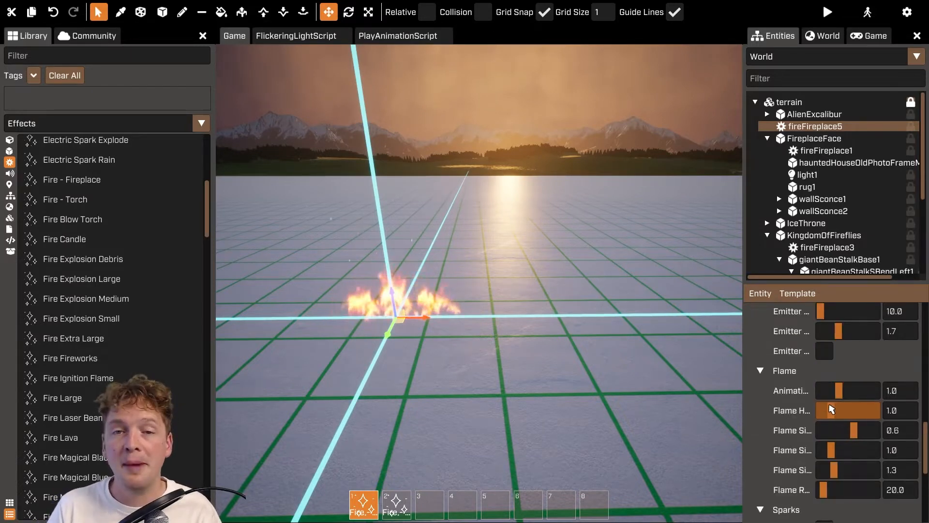
scroll(831, 409, "up", 4)
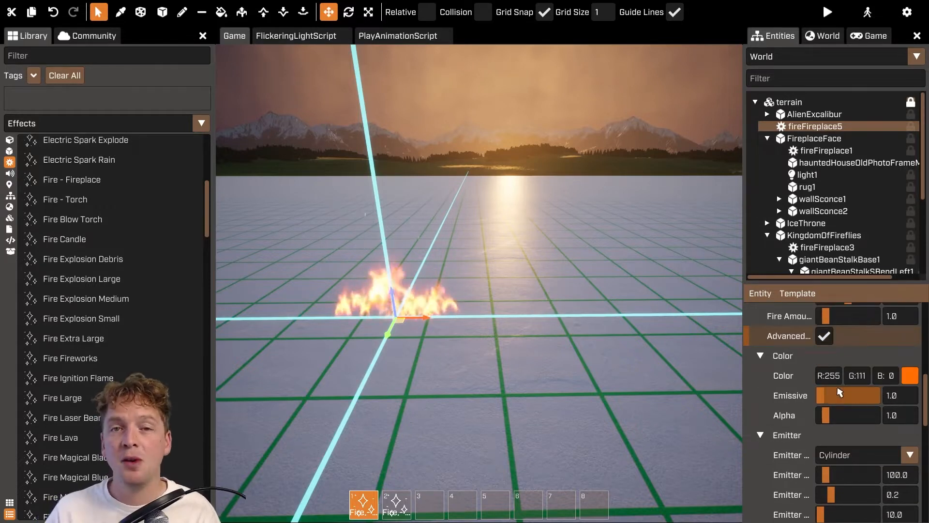
scroll(839, 392, "down", 2)
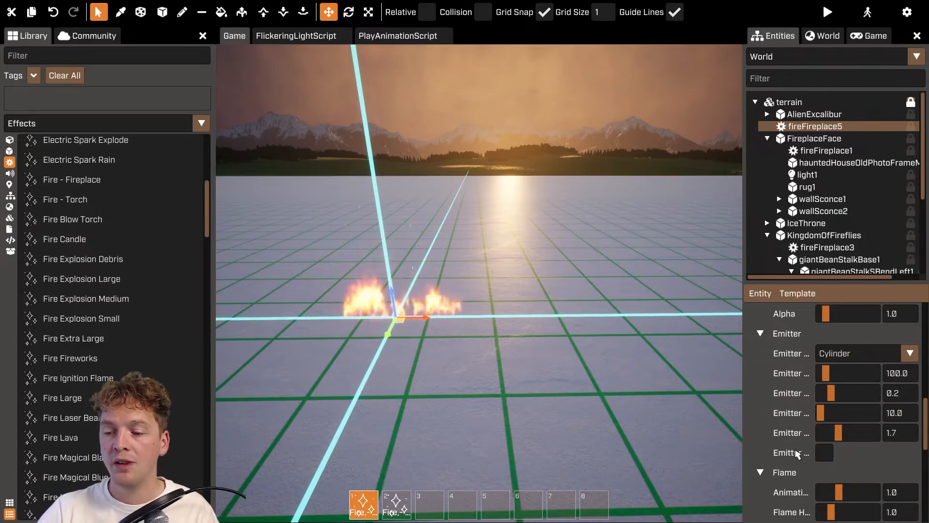
left_click(824, 453)
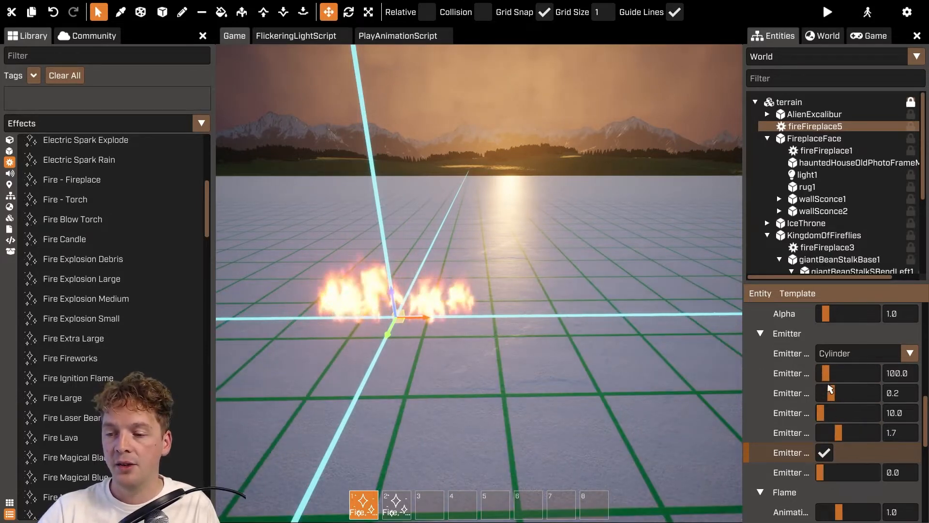
left_click_drag(826, 376, 844, 376)
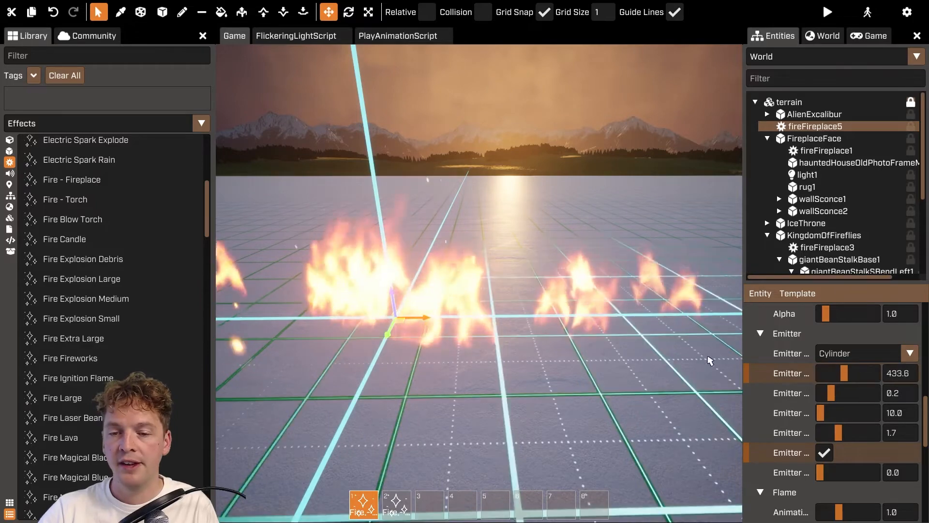
right_click_drag(709, 360, 691, 387)
left_click_drag(832, 394, 878, 394)
right_click_drag(677, 407, 591, 452)
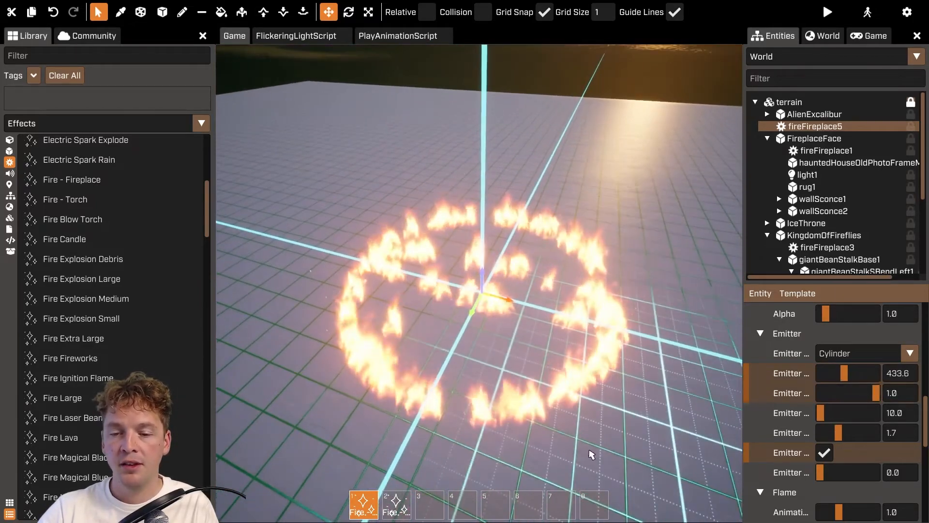
Rotate the ring of fire so it stands upright and raise it above the ground.
right_click_drag(643, 329, 576, 329)
key("e")
right_click_drag(612, 252, 576, 256)
left_click_drag(490, 286, 460, 309)
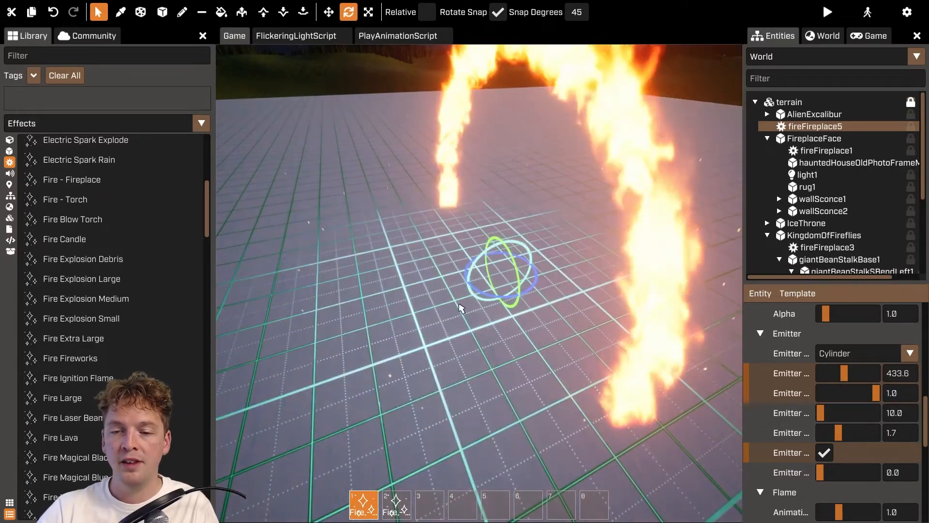
key("w")
left_click_drag(503, 252, 553, 89)
right_click_drag(554, 89, 595, 54)
Try shrinking the ring's emitter to about 97.4, and undo the emitter, rotation and position changes to the fireplace fire.
left_click_drag(844, 373, 826, 377)
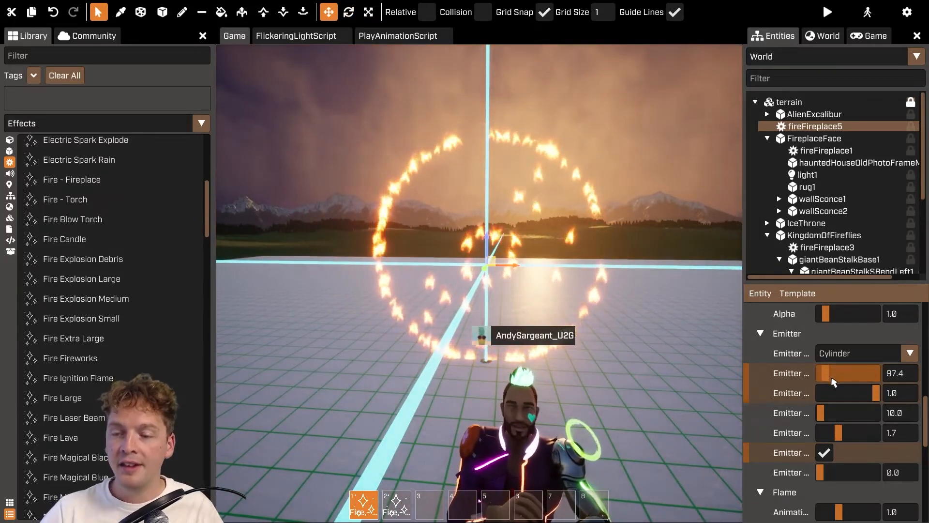
mouse_move(798, 456)
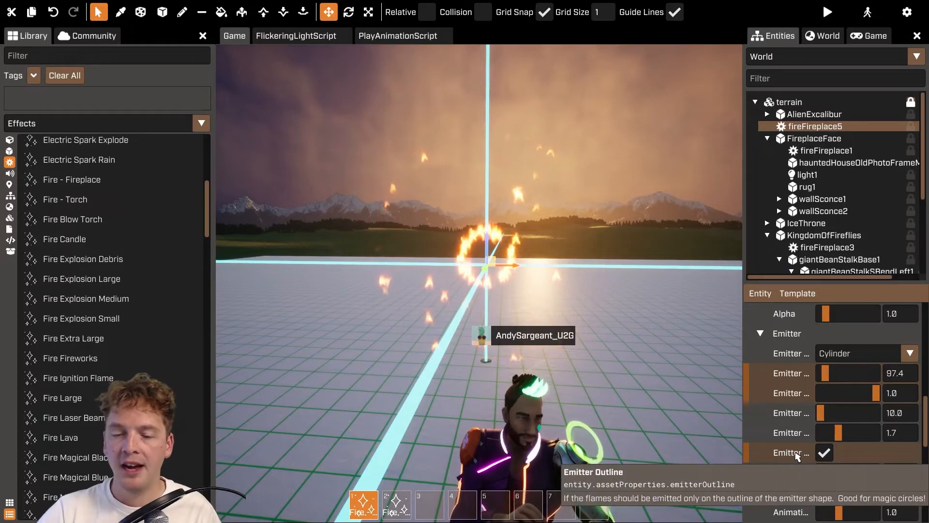
mouse_move(796, 438)
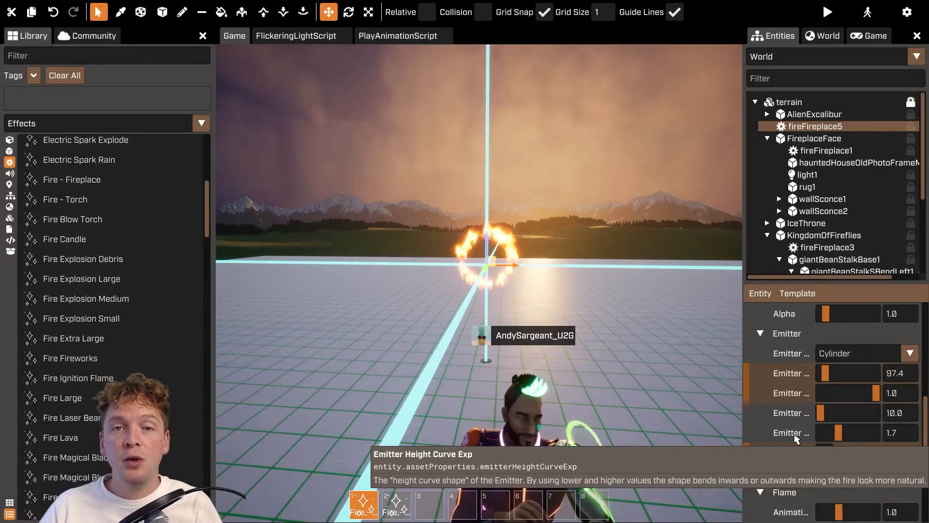
key("ctrl+z")
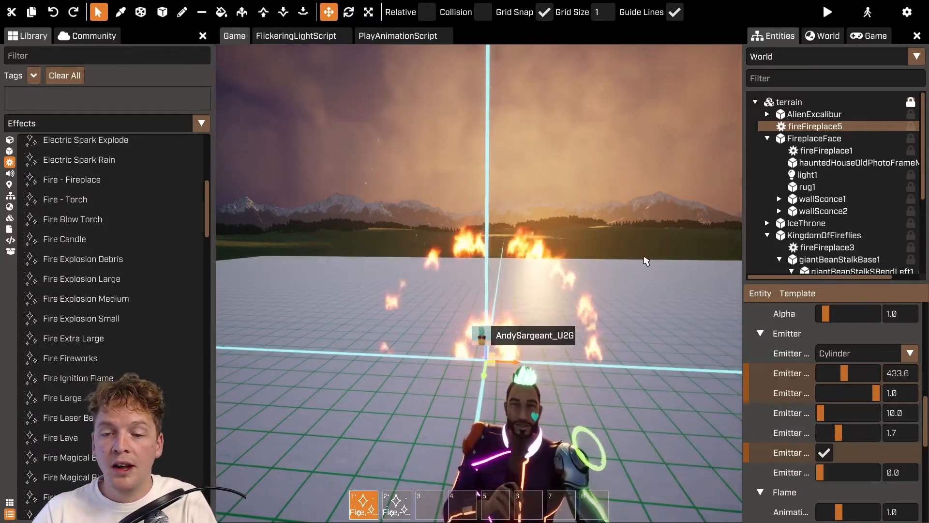
key("ctrl+z")
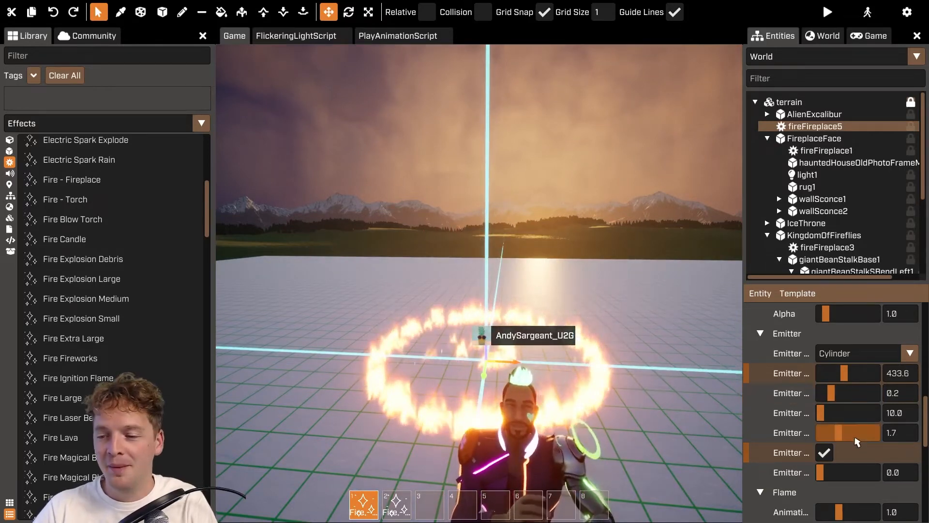
Try flame size curve exponents of 5.0 and 3.7 on the fireplace fire and revert the property.
scroll(780, 367, "down", 4)
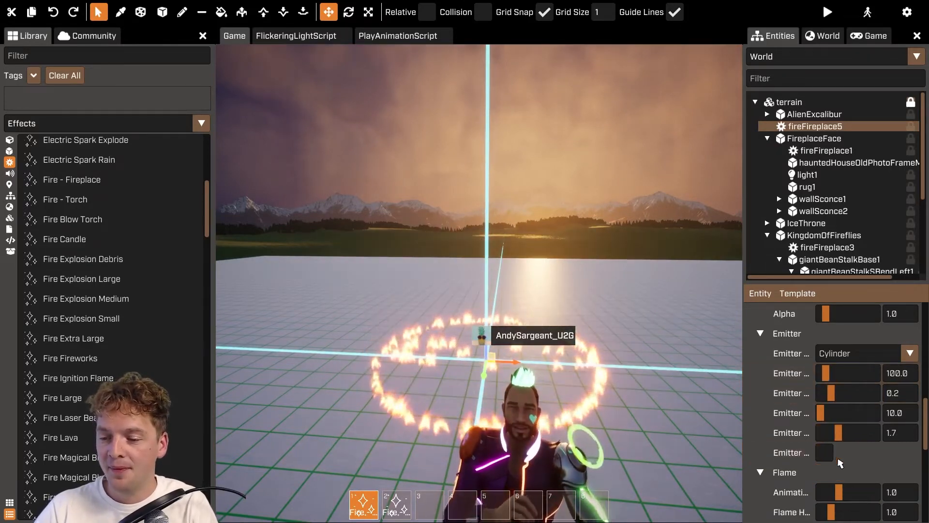
key("w")
right_click_drag(667, 363, 691, 383)
key("w")
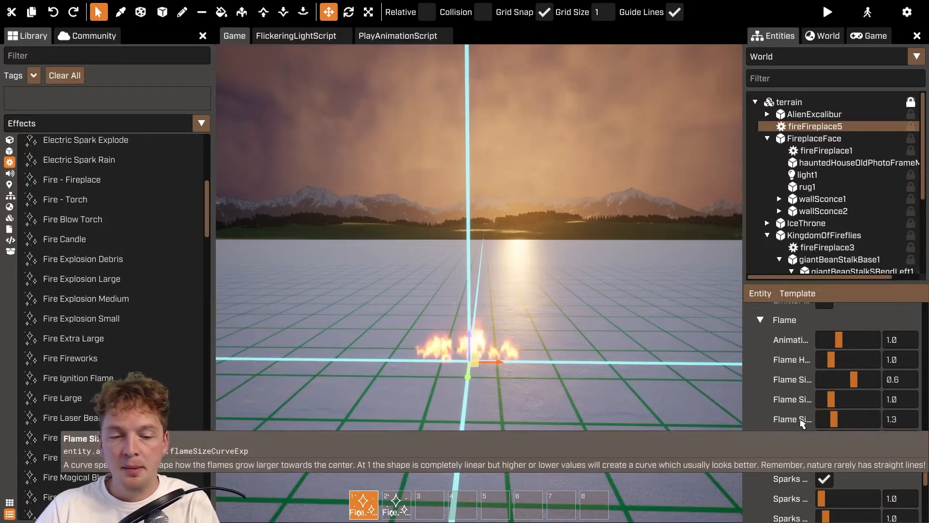
left_click_drag(833, 419, 846, 423)
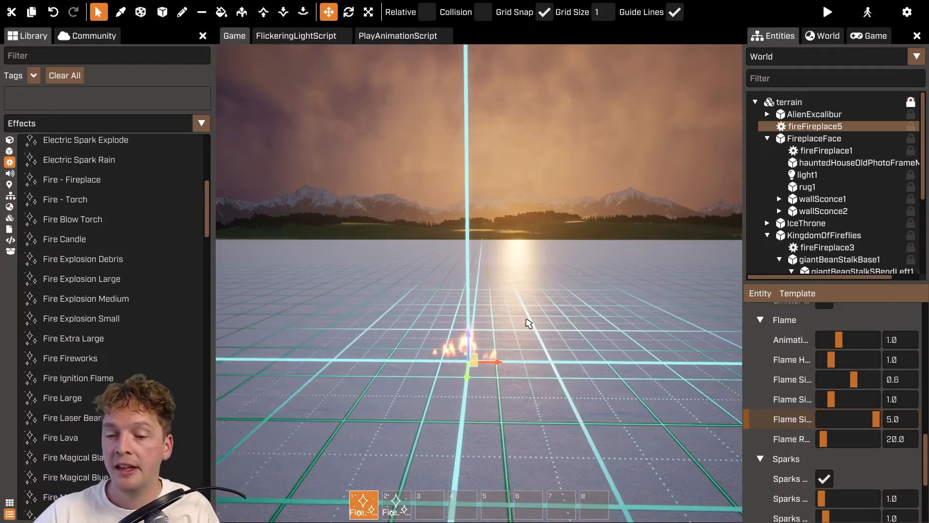
mouse_move(876, 419)
left_mouse_down()
mouse_move(820, 419)
mouse_move(878, 420)
mouse_move(861, 421)
left_mouse_up()
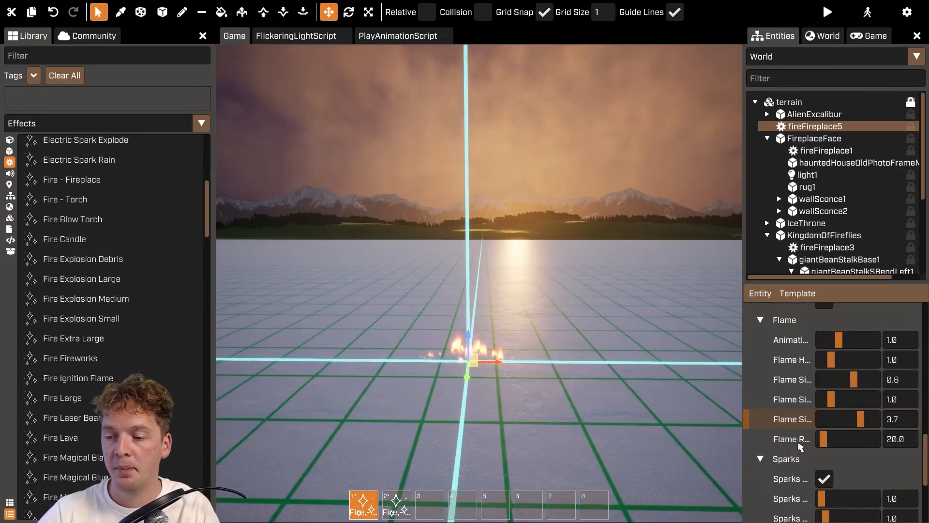
right_click(847, 421)
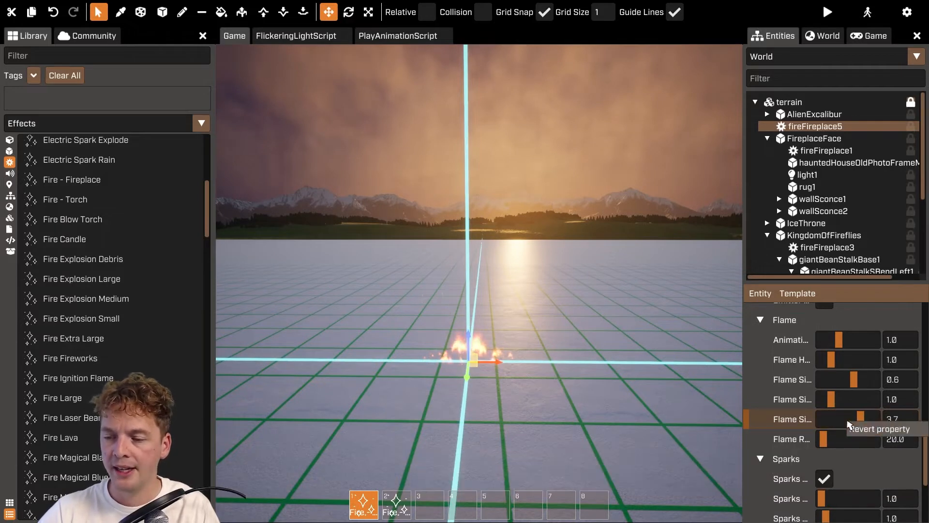
left_click(850, 430)
Check the fireplace fire's sparks settings and delete the fire from the world.
scroll(823, 431, "down", 3)
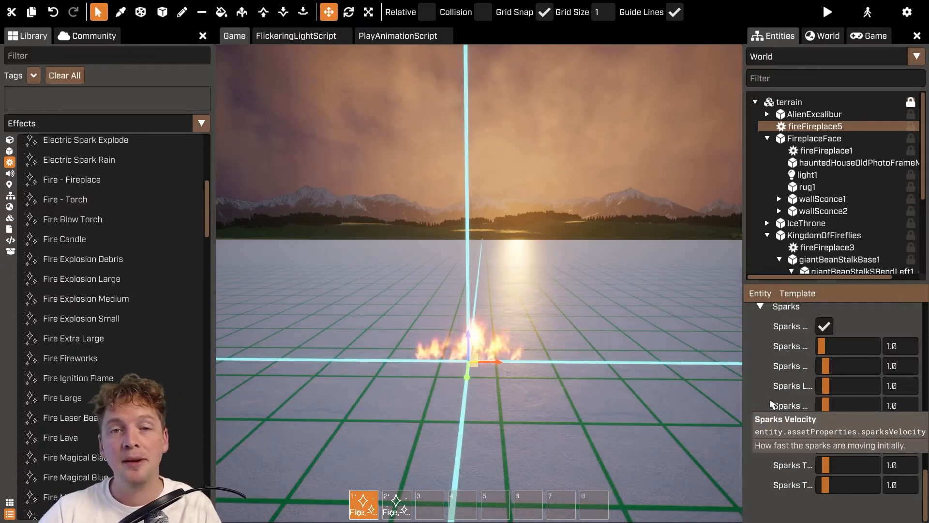
mouse_move(621, 273)
right_mouse_down()
mouse_move(629, 291)
mouse_move(650, 292)
mouse_move(621, 273)
right_mouse_up()
key("Delete")
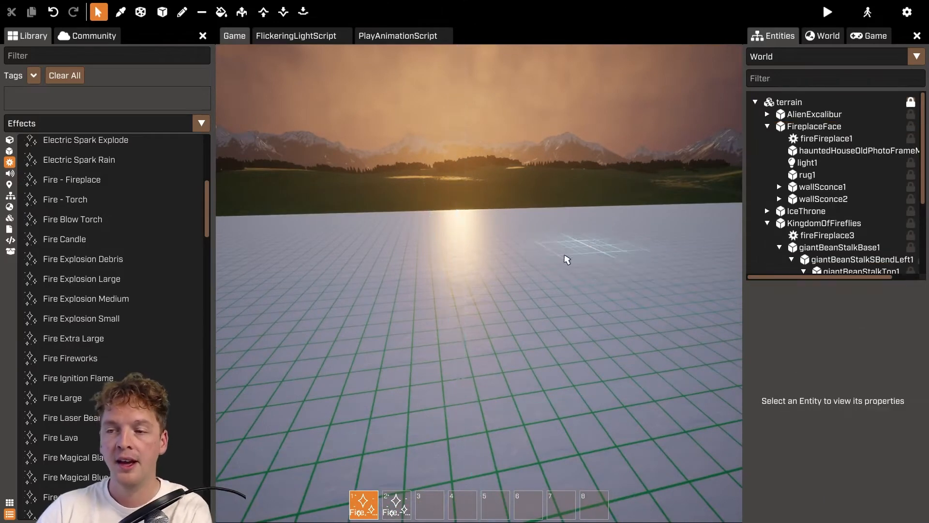
Place a Fire - Torch effect from the library on the open ground and view it up close.
left_click(83, 208)
left_click(483, 355)
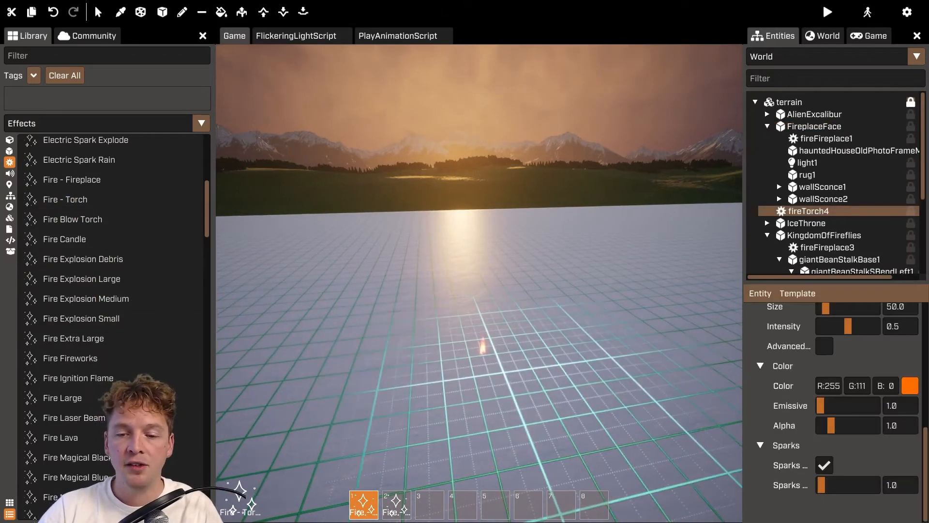
right_click_drag(482, 355, 431, 353)
key("w")
key("d")
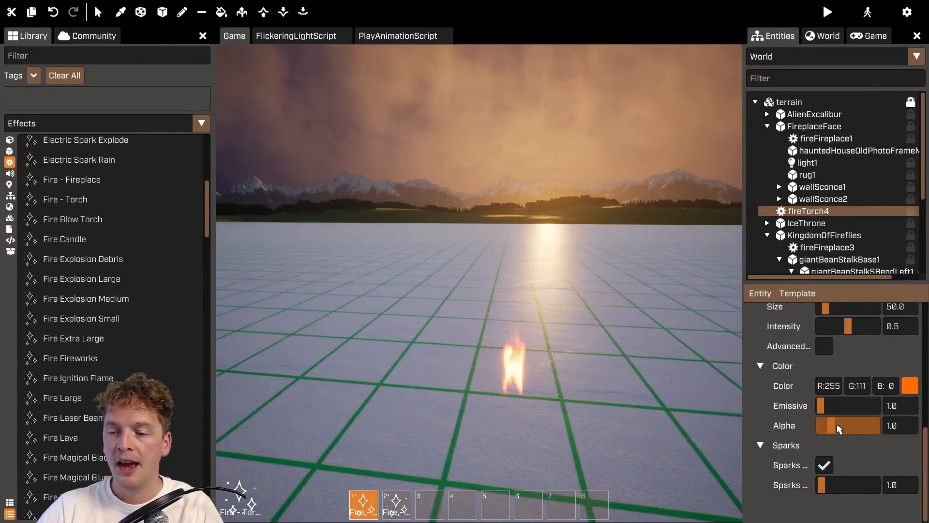
Enable the torch fire's advanced asset properties and review its color, flame and sparks settings.
scroll(889, 459, "up", 2)
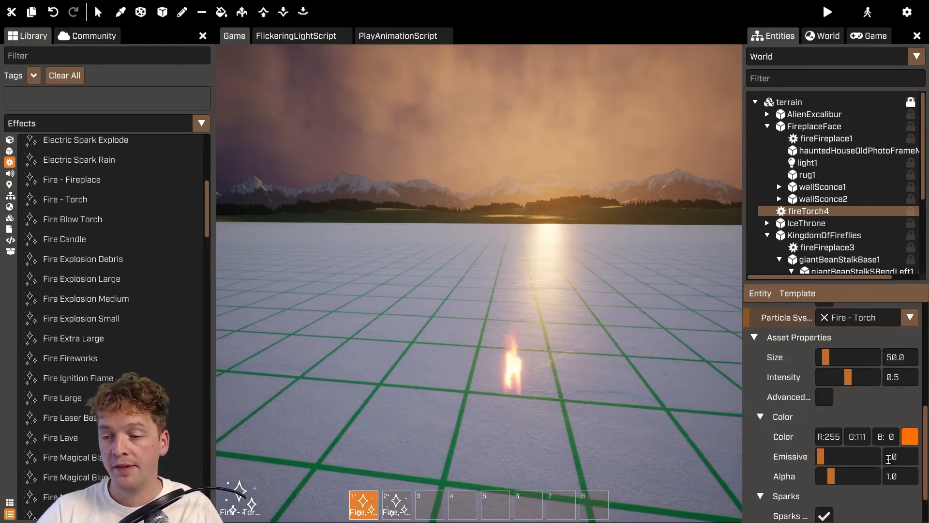
left_click(824, 396)
scroll(866, 429, "down", 5)
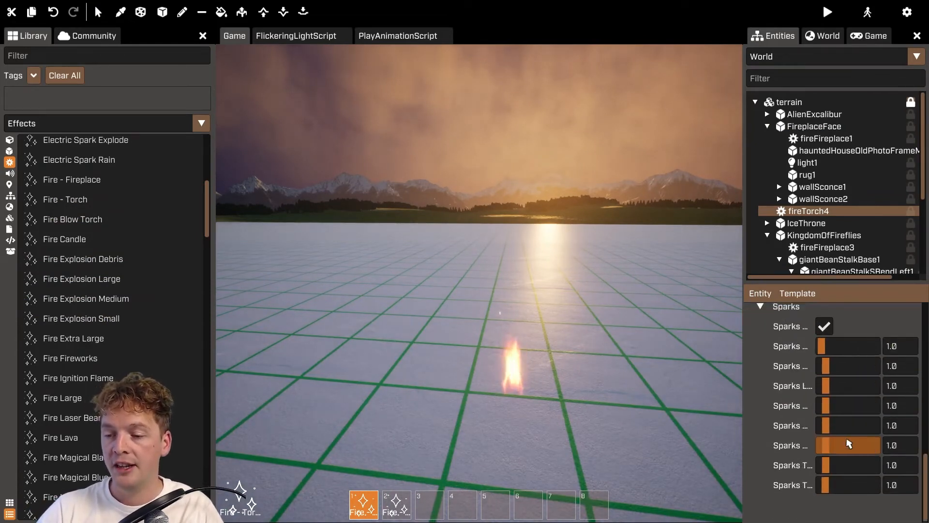
scroll(847, 441, "up", 1)
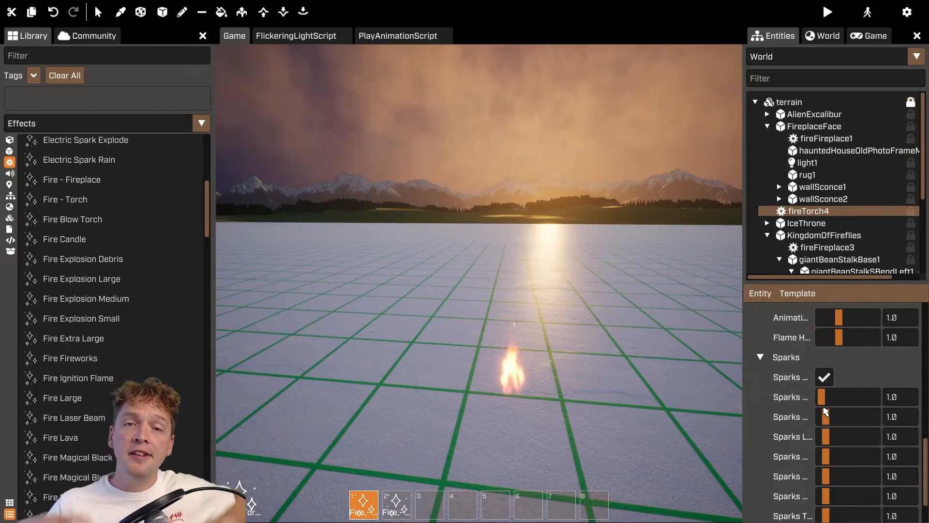
scroll(826, 417, "up", 4)
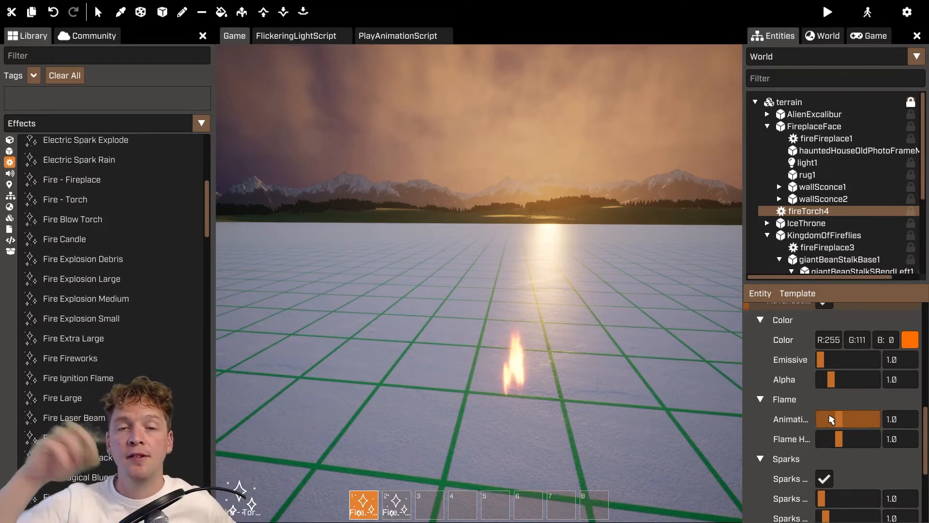
scroll(838, 419, "down", 2)
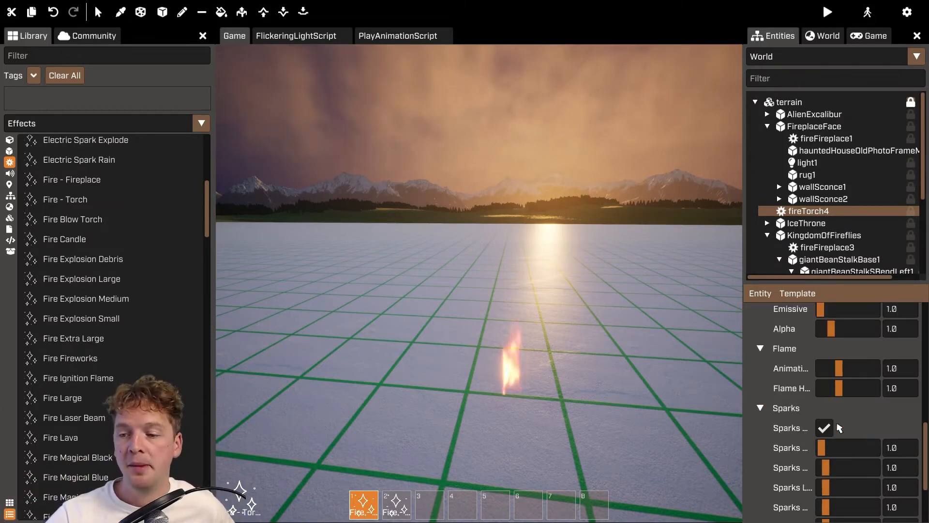
scroll(865, 479, "down", 4)
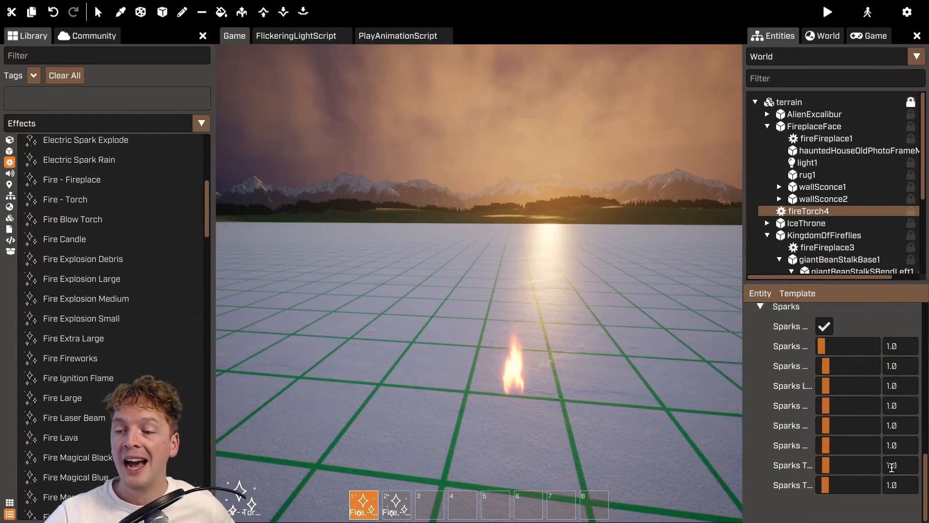
scroll(871, 409, "up", 4)
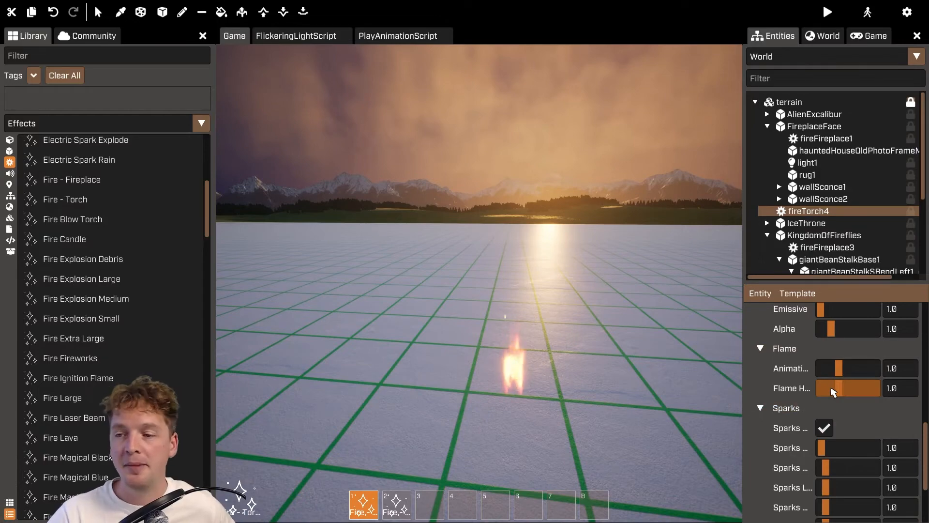
Delete the torch fire and leave advanced mode to walk over to the finished fireplace and garden scenes.
key("Delete")
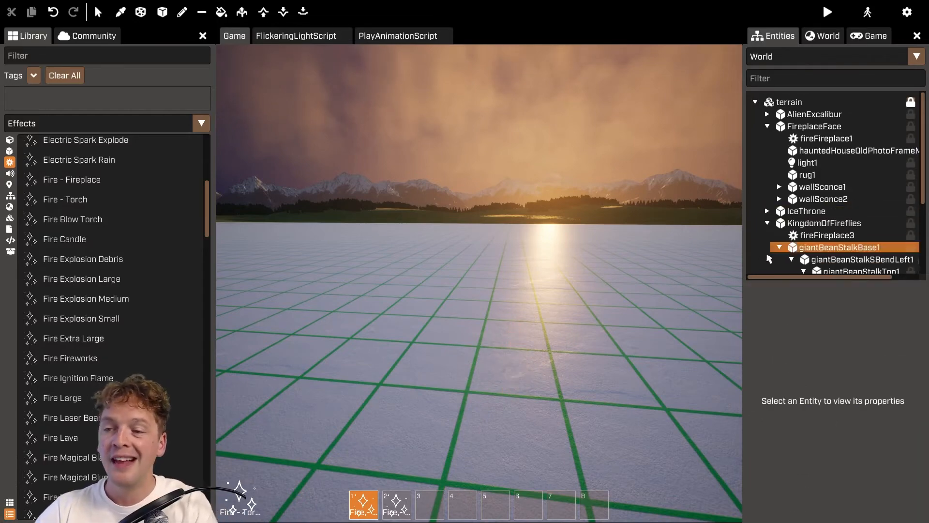
key("w")
right_click_drag(551, 245, 572, 257)
key("Tab")
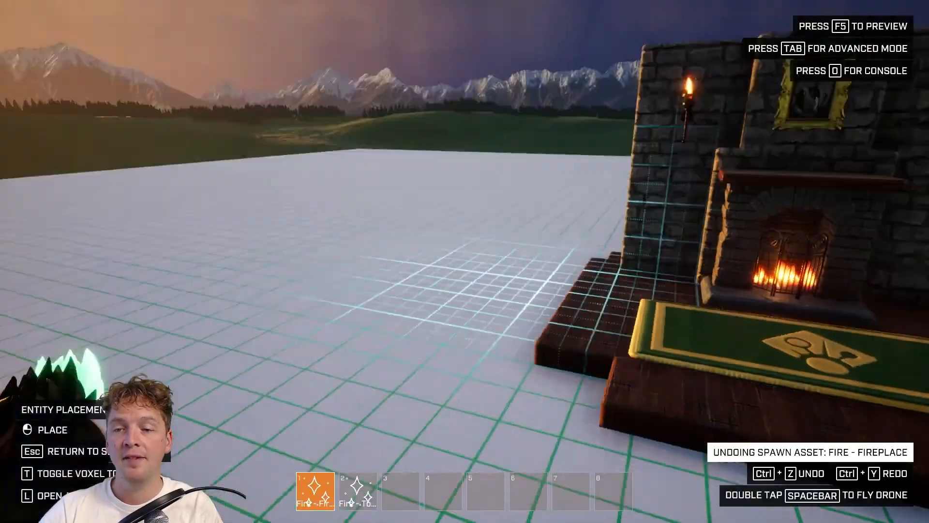
key("d")
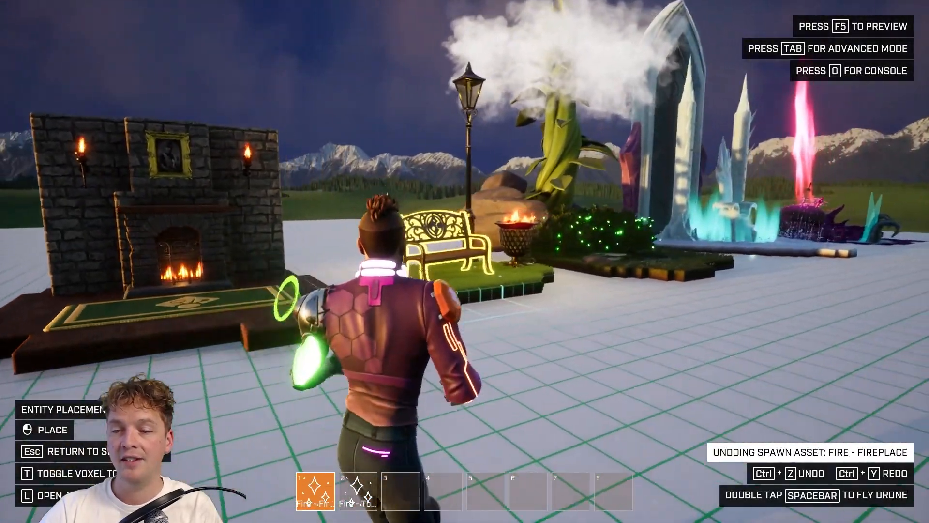